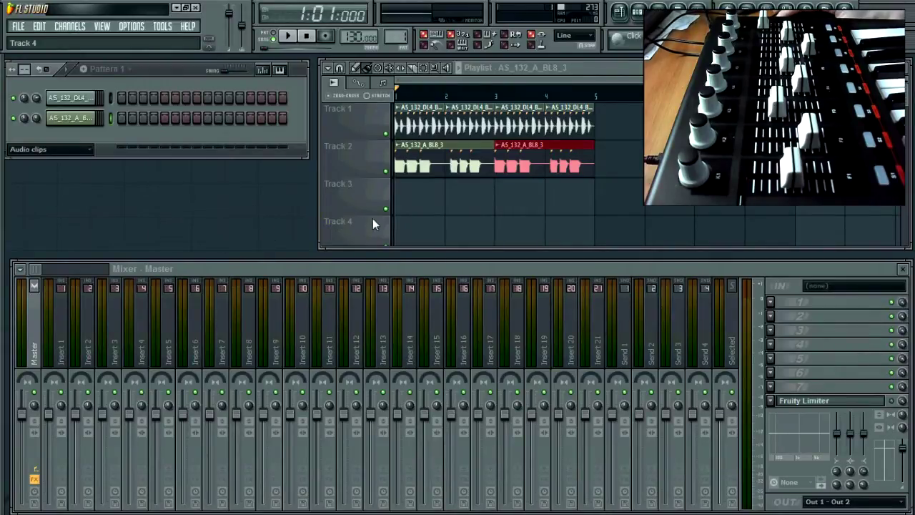
Load Fruity 7 Band EQ into the Master's first FX slot and move its window left above the mixer.
{"action": "left_click", "coordinate": [778, 297]}
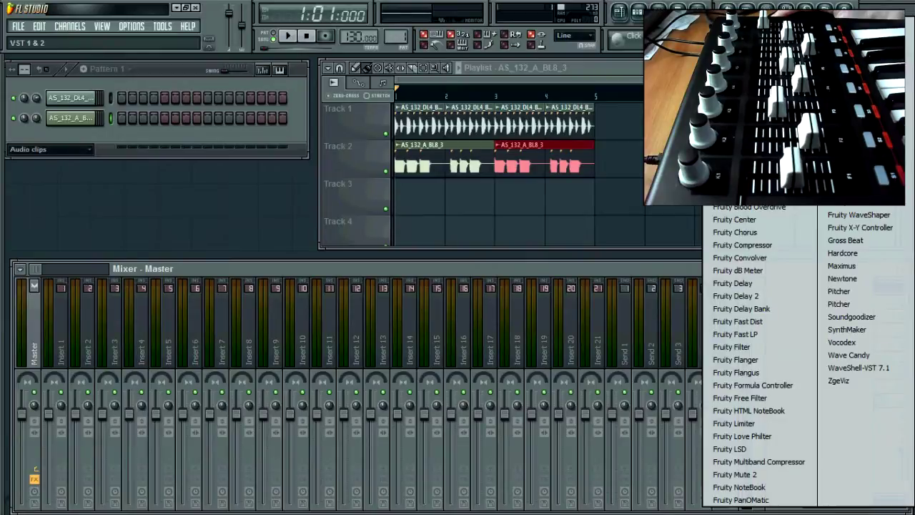
{"action": "left_click", "coordinate": [744, 169]}
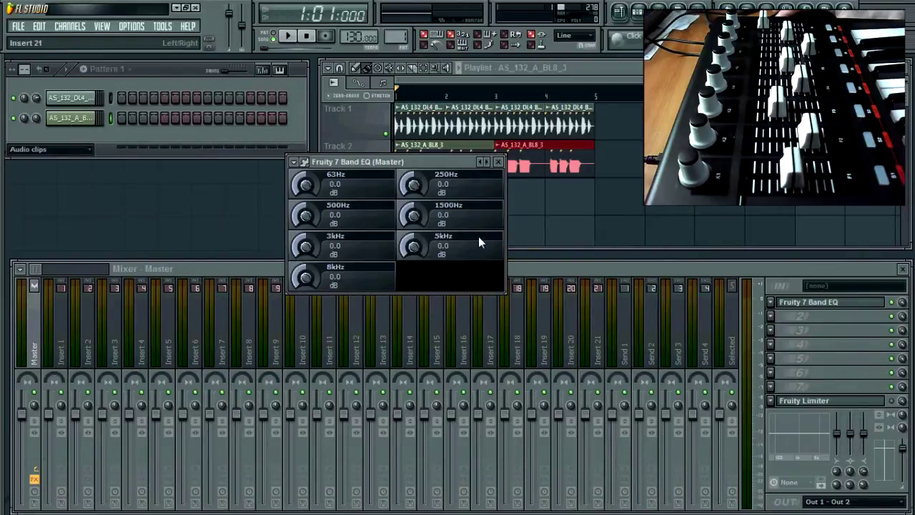
{"action": "left_click_drag", "start_coordinate": [417, 160], "coordinate": [204, 202]}
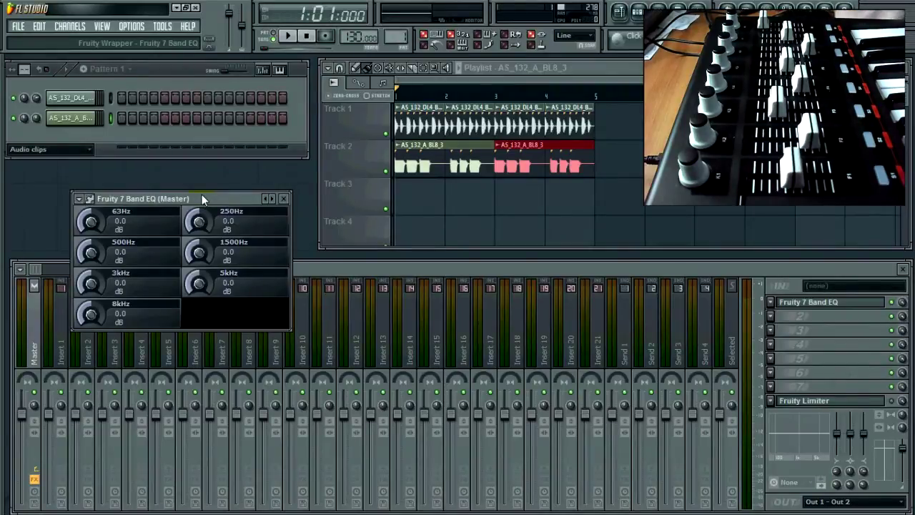
{"action": "left_click", "coordinate": [65, 28]}
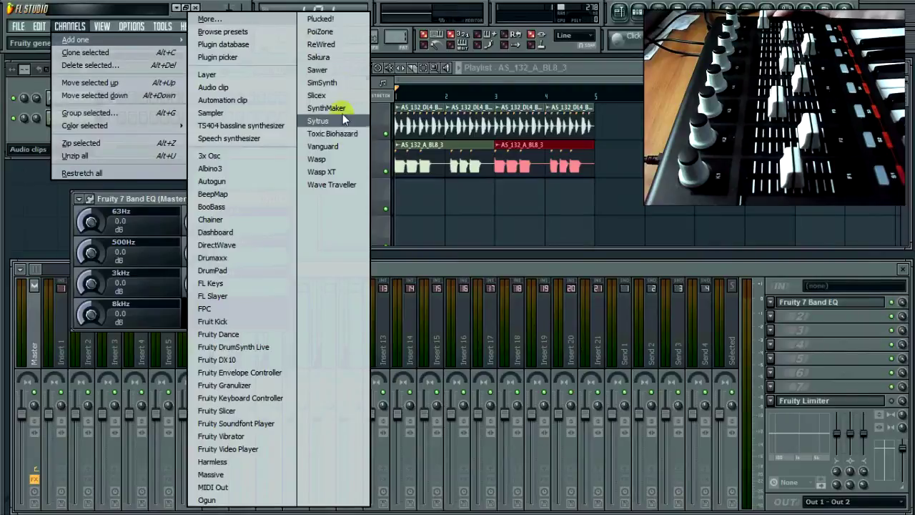
{"action": "left_click", "coordinate": [249, 196]}
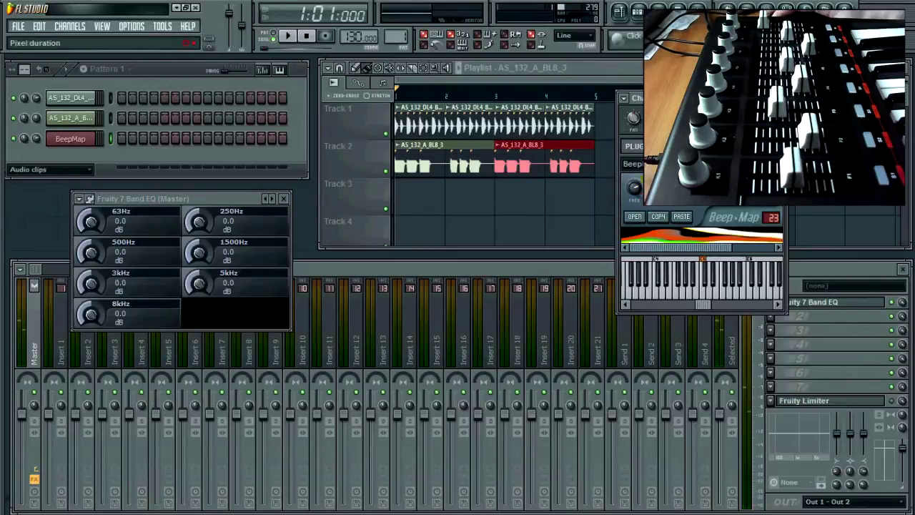
{"action": "key", "text": "Escape"}
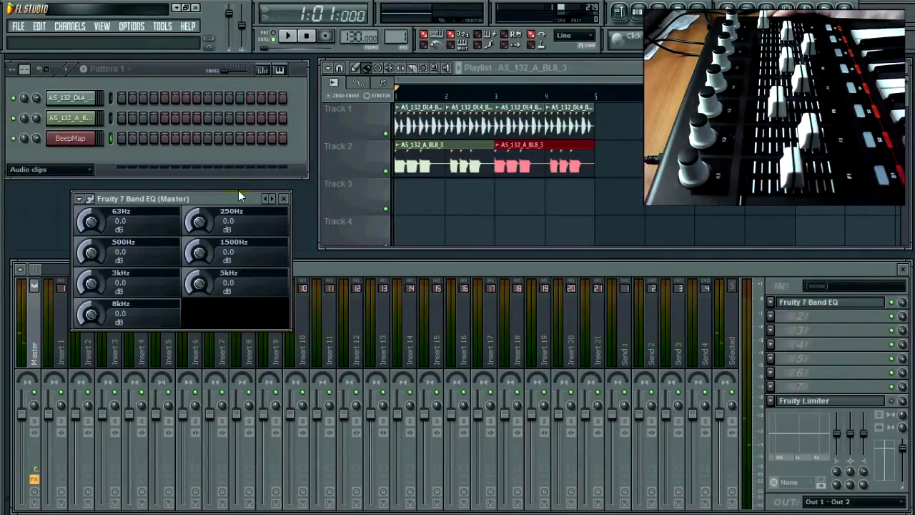
{"action": "right_click", "coordinate": [92, 136]}
{"action": "left_click", "coordinate": [153, 302]}
{"action": "left_click", "coordinate": [523, 298]}
{"action": "left_click_drag", "start_coordinate": [250, 202], "coordinate": [331, 181]}
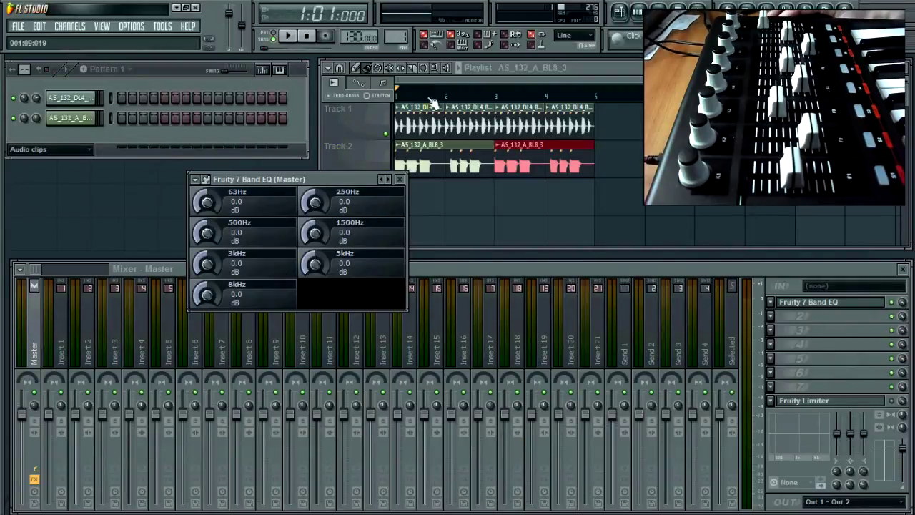
With Multilink on, set the seven Master EQ bands to -1.1, -5.1, 0.1, 1.4, -6.0, 7.3, -5.5 dB.
{"action": "left_click", "coordinate": [535, 45]}
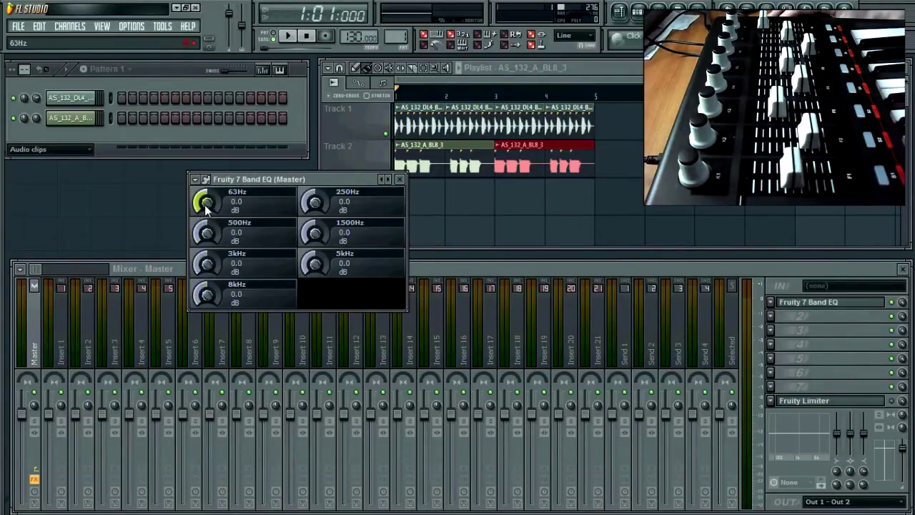
{"action": "mouse_move", "coordinate": [204, 204]}
{"action": "left_mouse_down"}
{"action": "mouse_move", "coordinate": [203, 170]}
{"action": "mouse_move", "coordinate": [222, 247]}
{"action": "left_mouse_up"}
{"action": "mouse_move", "coordinate": [311, 204]}
{"action": "left_mouse_down"}
{"action": "mouse_move", "coordinate": [312, 225]}
{"action": "mouse_move", "coordinate": [311, 206]}
{"action": "left_mouse_up"}
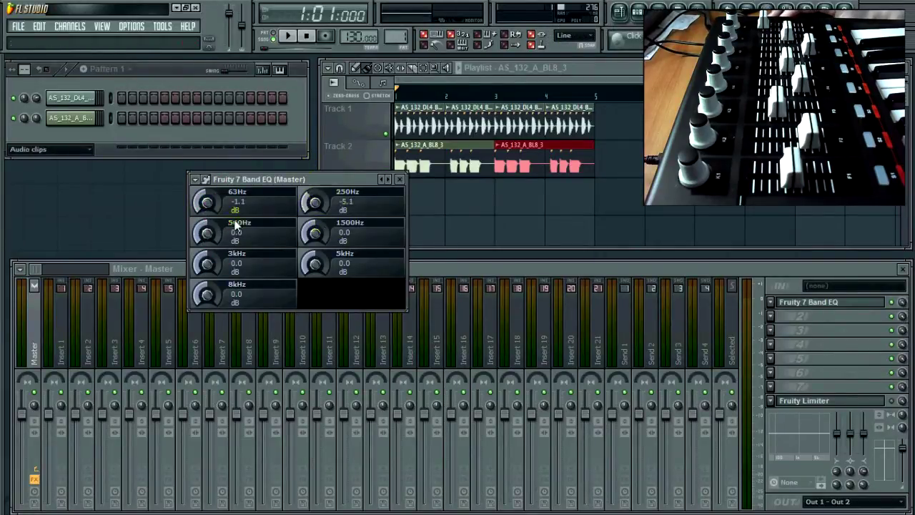
{"action": "mouse_move", "coordinate": [205, 231]}
{"action": "left_mouse_down"}
{"action": "mouse_move", "coordinate": [211, 178]}
{"action": "mouse_move", "coordinate": [214, 234]}
{"action": "left_mouse_up"}
{"action": "mouse_move", "coordinate": [312, 233]}
{"action": "left_mouse_down"}
{"action": "mouse_move", "coordinate": [306, 182]}
{"action": "mouse_move", "coordinate": [312, 236]}
{"action": "left_mouse_up"}
{"action": "left_click_drag", "start_coordinate": [215, 273], "coordinate": [221, 296]}
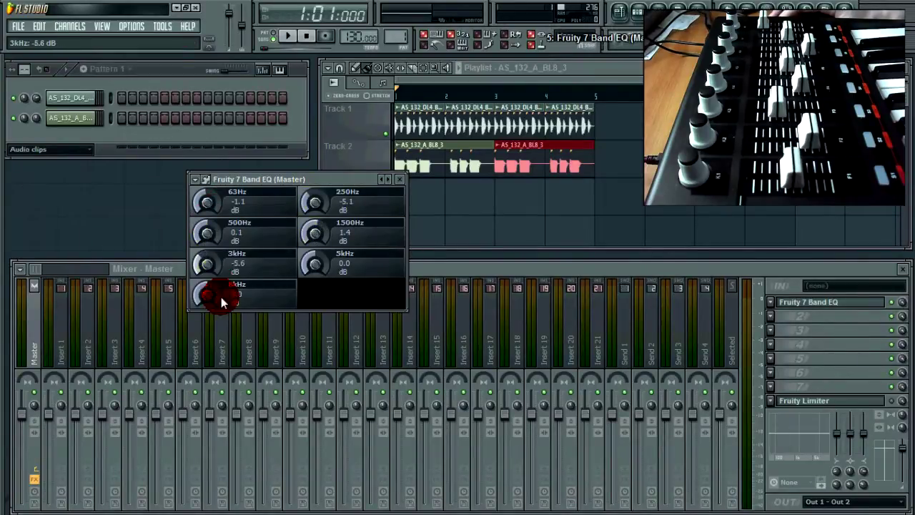
{"action": "left_click_drag", "start_coordinate": [317, 256], "coordinate": [318, 236]}
{"action": "left_click_drag", "start_coordinate": [210, 290], "coordinate": [218, 312]}
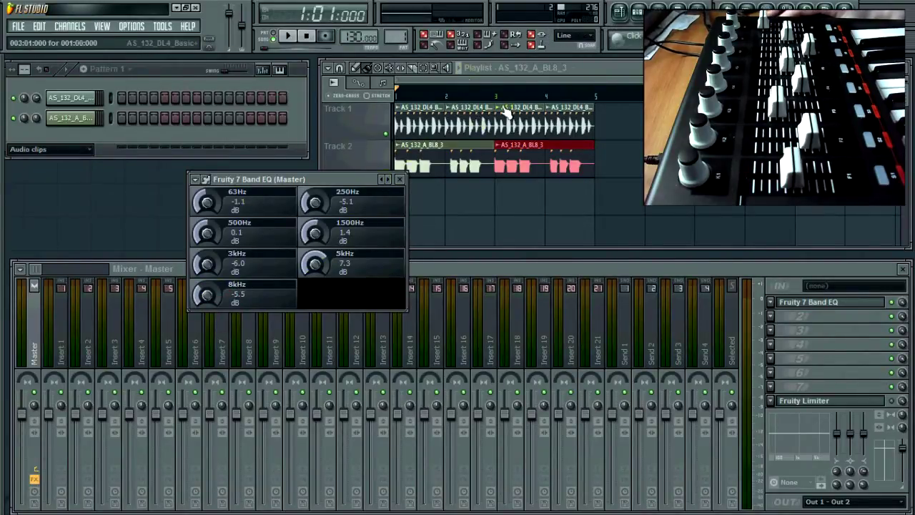
Override generic links so the hardware controller's knobs drive the seven Master EQ bands.
{"action": "right_click", "coordinate": [533, 45]}
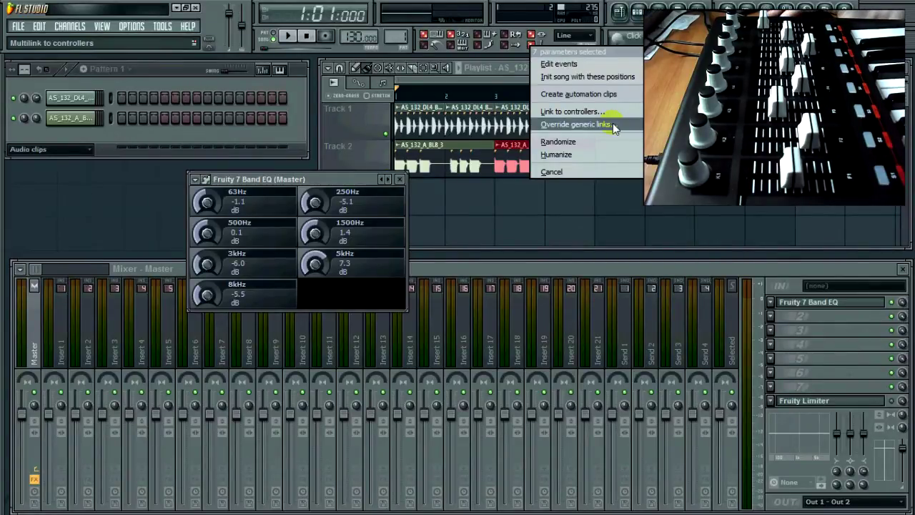
{"action": "left_click", "coordinate": [613, 124]}
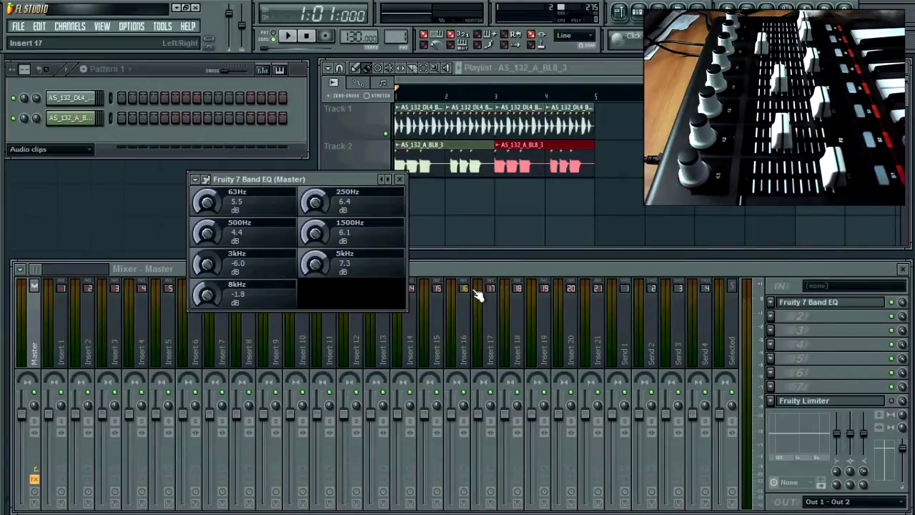
Re-enable Multilink, check the remote control settings, and open the Master's first FX slot menu.
{"action": "left_click", "coordinate": [534, 47]}
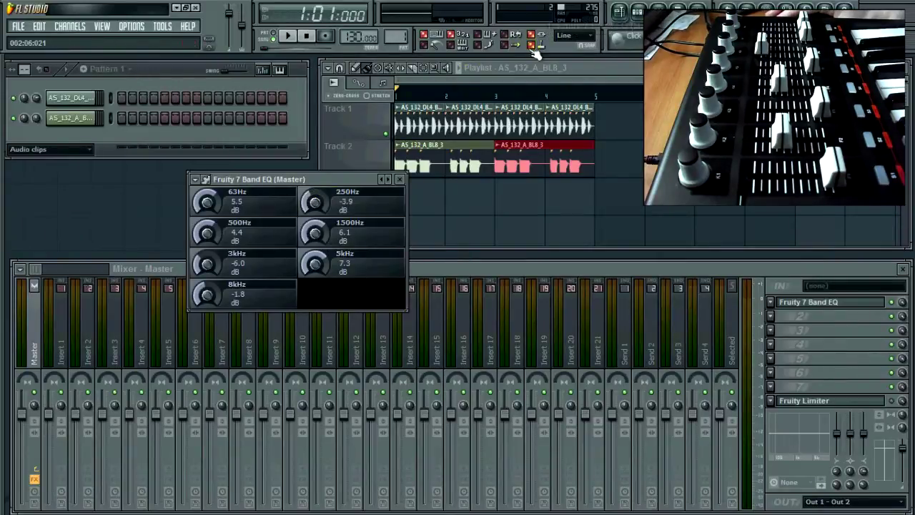
{"action": "left_click", "coordinate": [537, 49]}
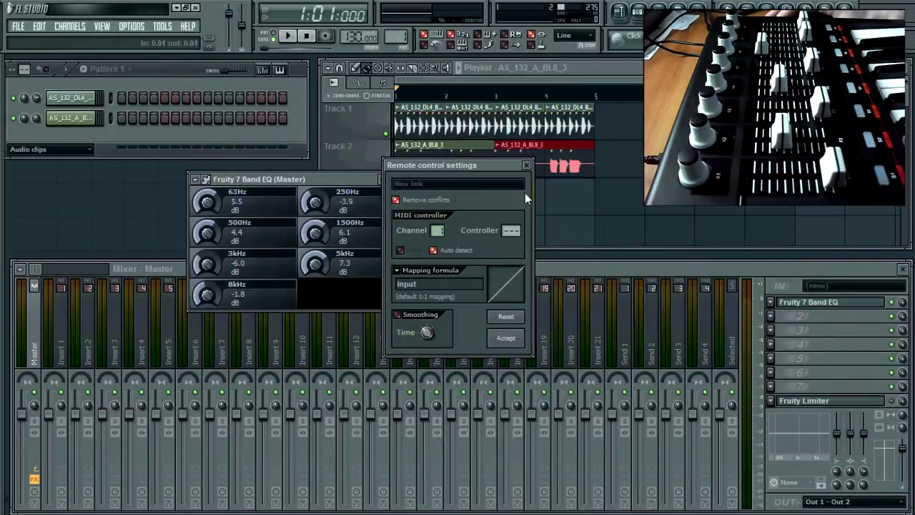
{"action": "left_click", "coordinate": [527, 166]}
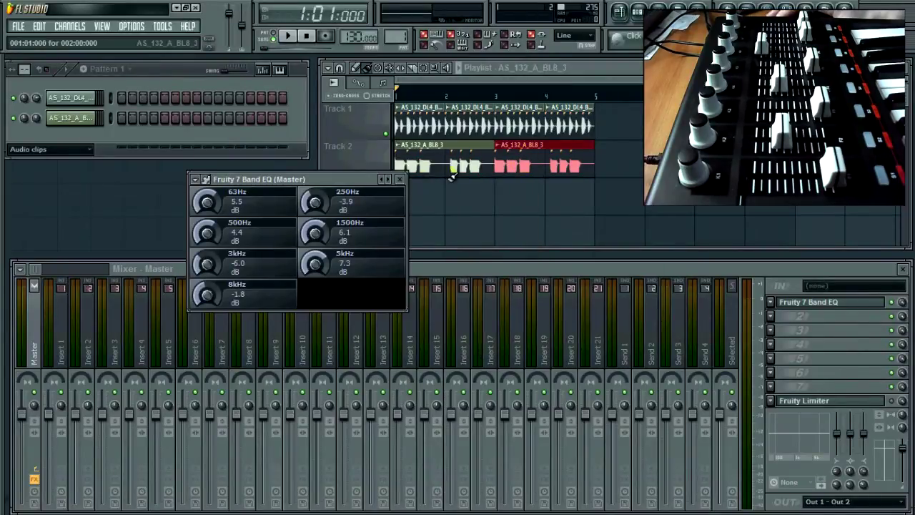
{"action": "left_click", "coordinate": [771, 303]}
{"action": "left_click", "coordinate": [771, 303]}
Load Fruity 7 Band EQ into Insert 1's first slot, controller-set to 63Hz 3.0 dB, 1500Hz -1.3 dB.
{"action": "mouse_move", "coordinate": [786, 269]}
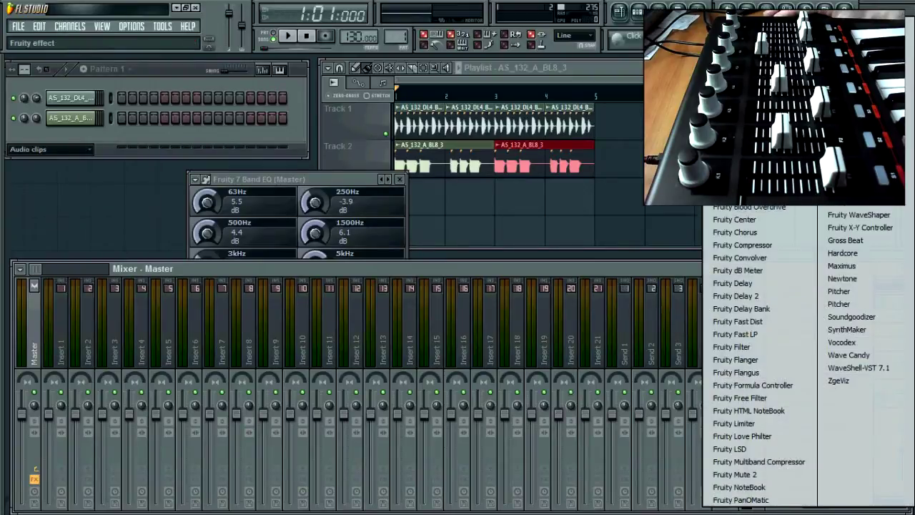
{"action": "left_click", "coordinate": [747, 431]}
{"action": "left_click", "coordinate": [70, 313]}
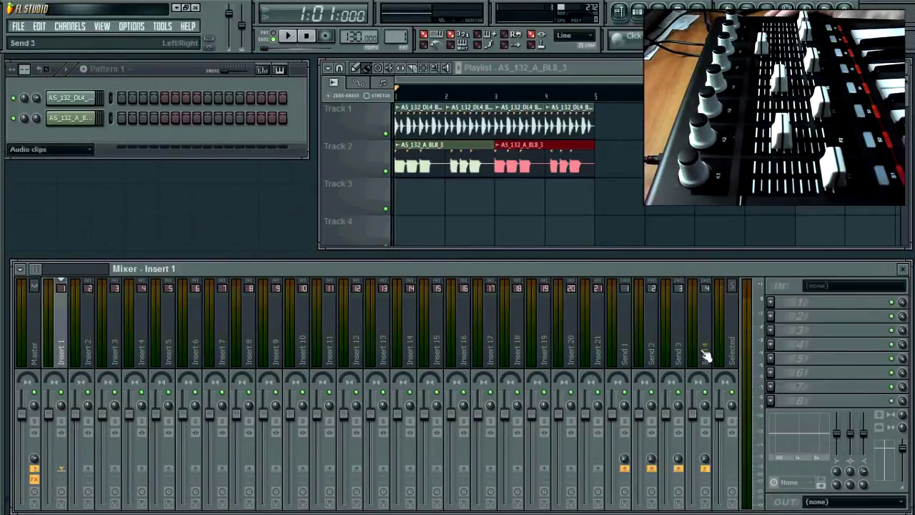
{"action": "left_click", "coordinate": [778, 305]}
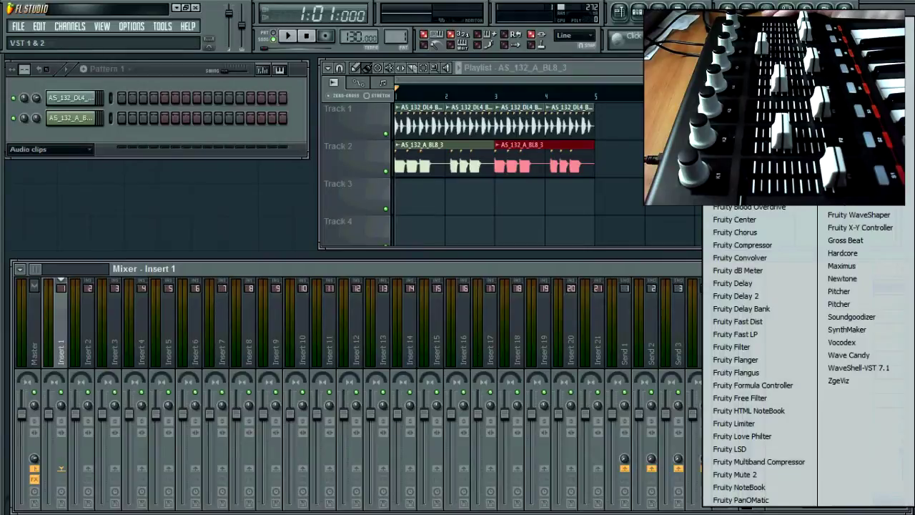
{"action": "left_click", "coordinate": [744, 156]}
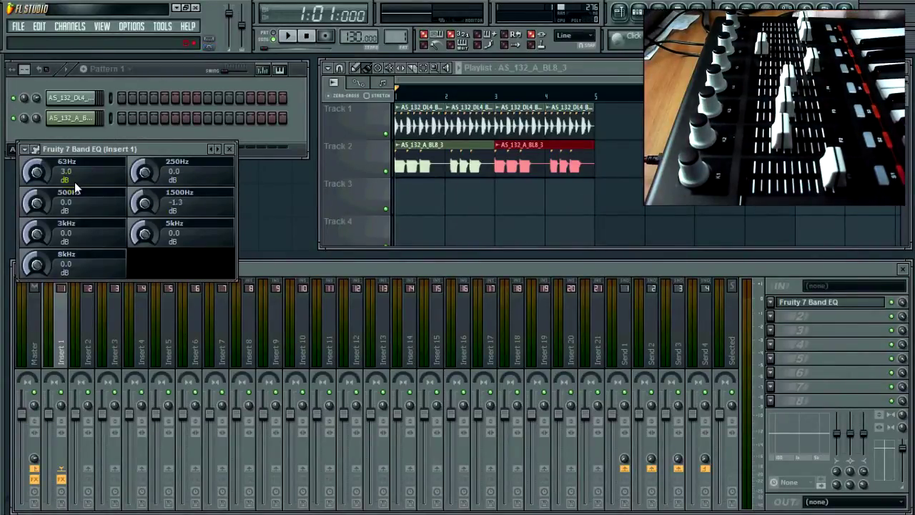
{"action": "left_click", "coordinate": [771, 315]}
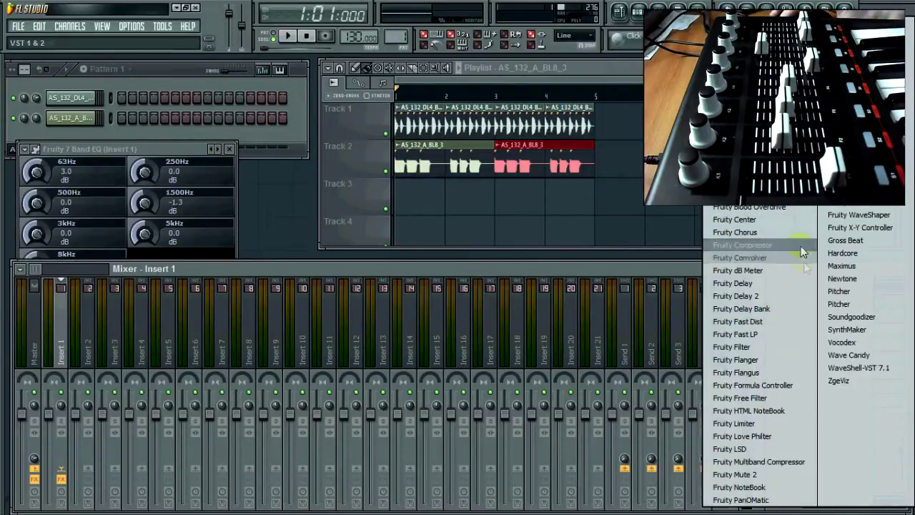
Add Fruity Parametric EQ to Insert 1's second slot, then close both EQ windows.
{"action": "left_click", "coordinate": [744, 512]}
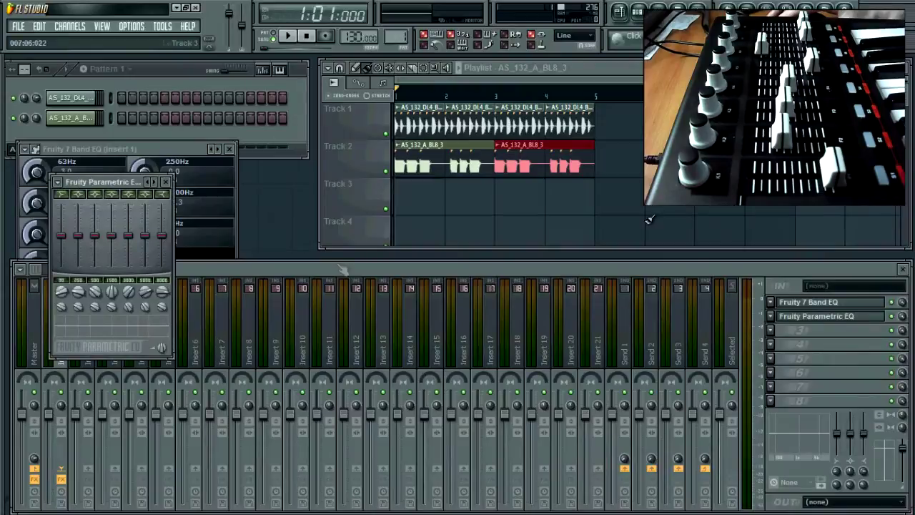
{"action": "left_click_drag", "start_coordinate": [93, 183], "coordinate": [582, 119]}
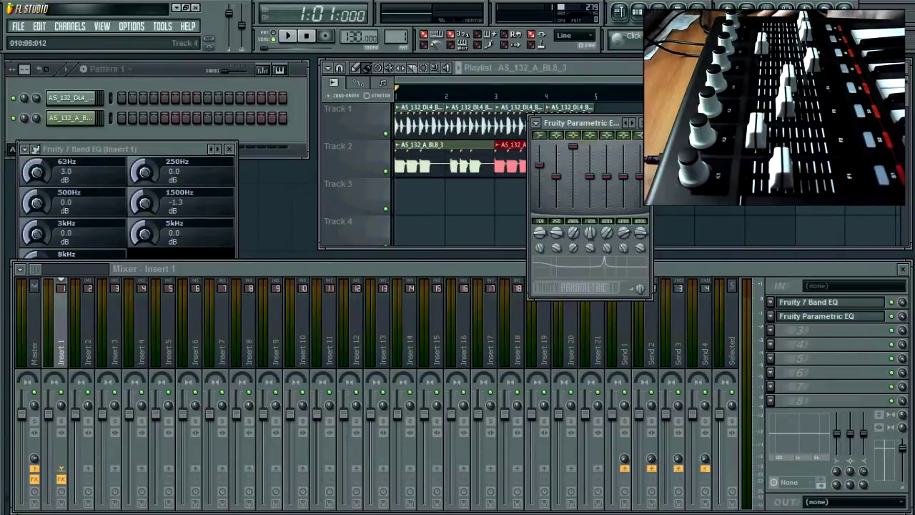
{"action": "left_click", "coordinate": [639, 122]}
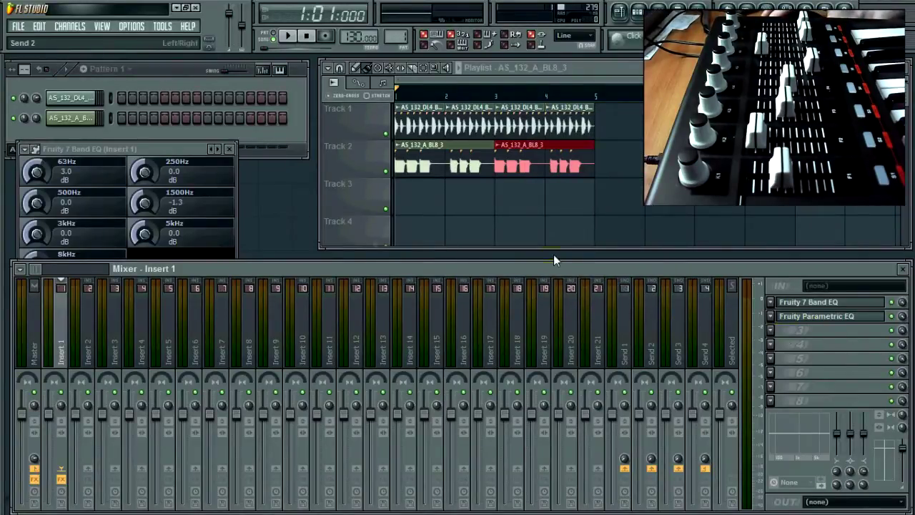
{"action": "left_click", "coordinate": [228, 148]}
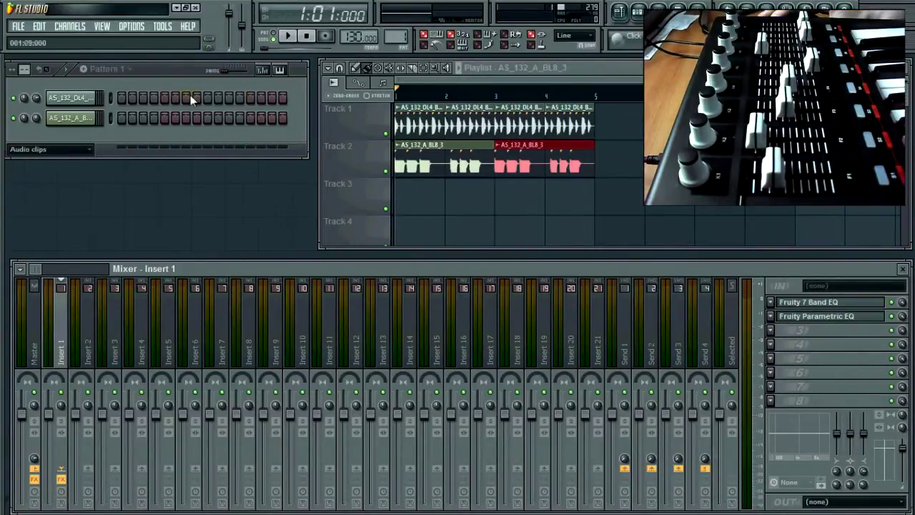
Add a reFX Vanguard synth channel to the channel rack via Channels > Add one.
{"action": "left_click", "coordinate": [70, 27]}
{"action": "mouse_move", "coordinate": [75, 39]}
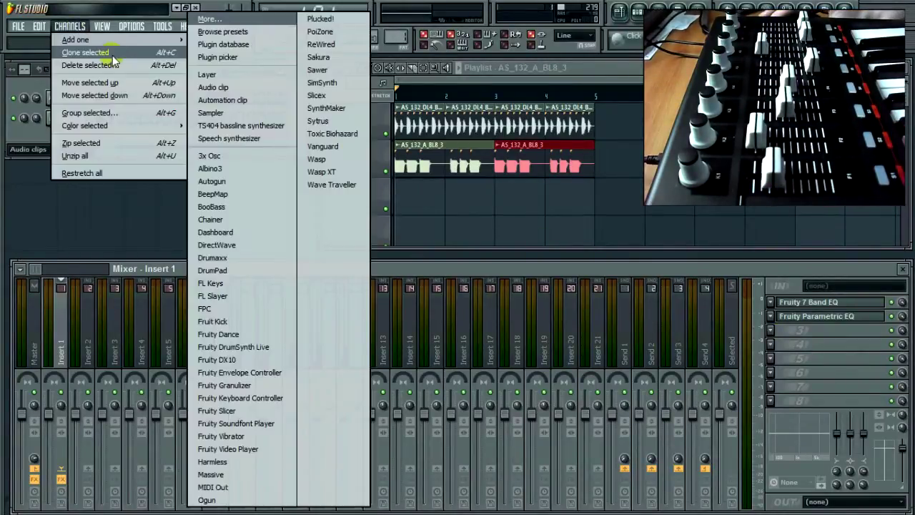
{"action": "left_click", "coordinate": [337, 146]}
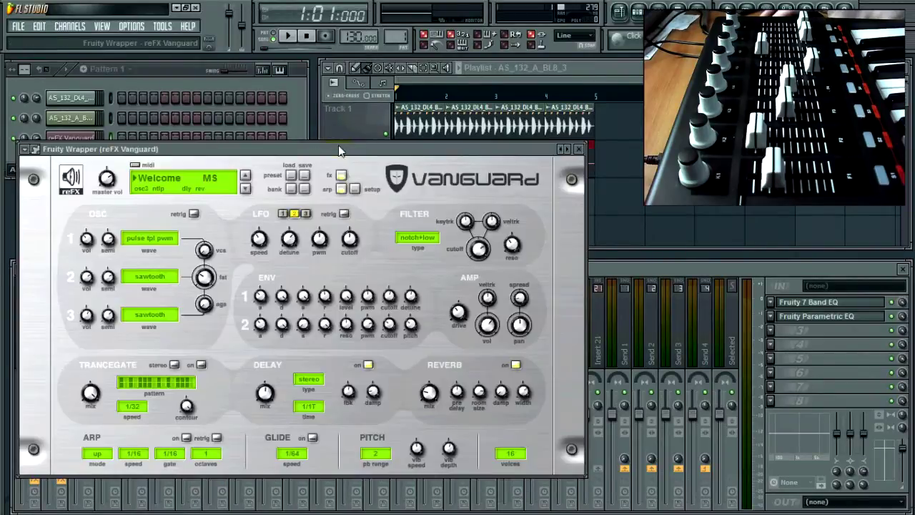